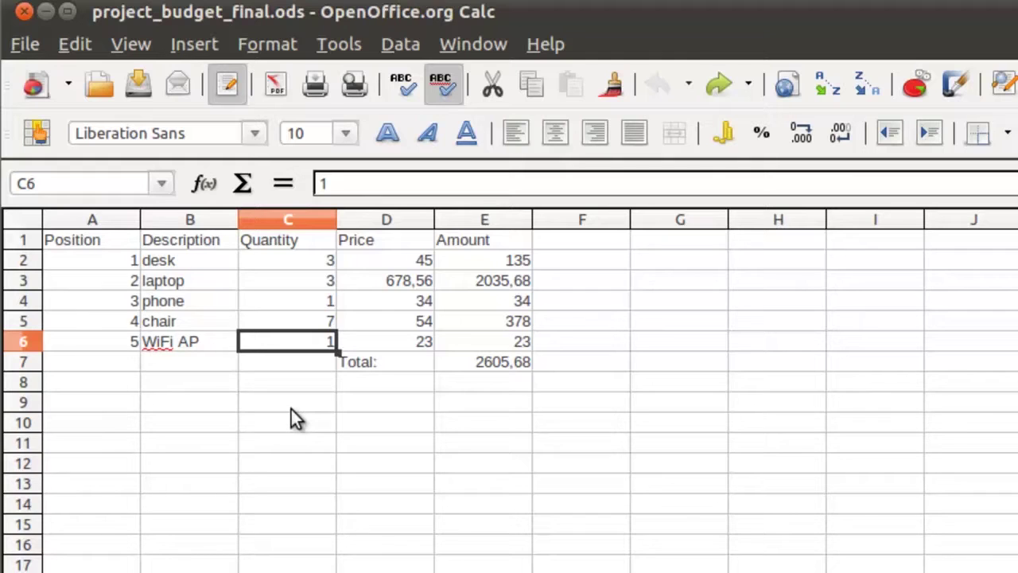
- Enter the formula =C2+C3 in cell C10 to add the desk and laptop quantities, and reselect the cell
left_click(296, 430)
type("=")
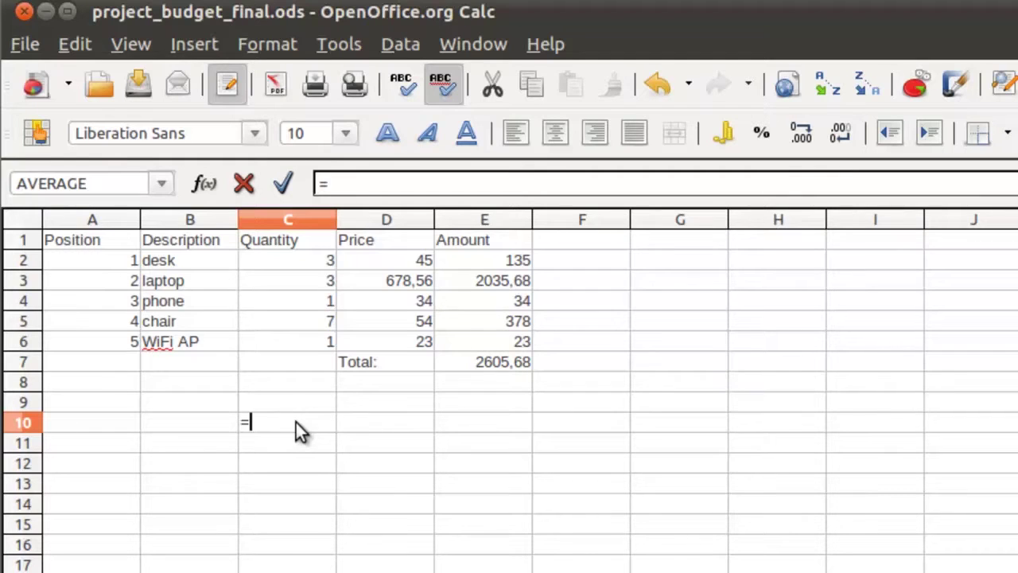
type("c2+c3")
key("Return")
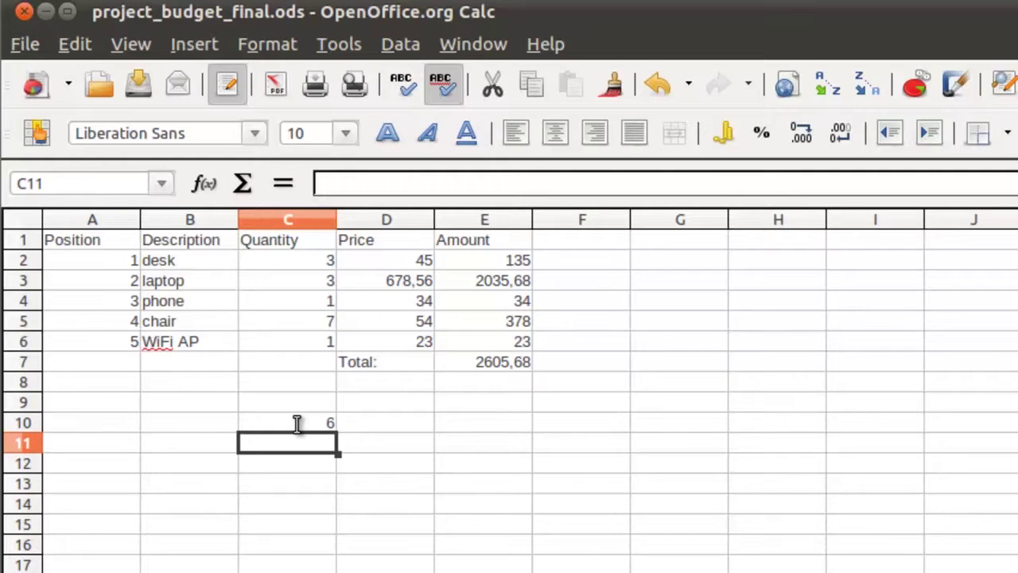
left_click(316, 424)
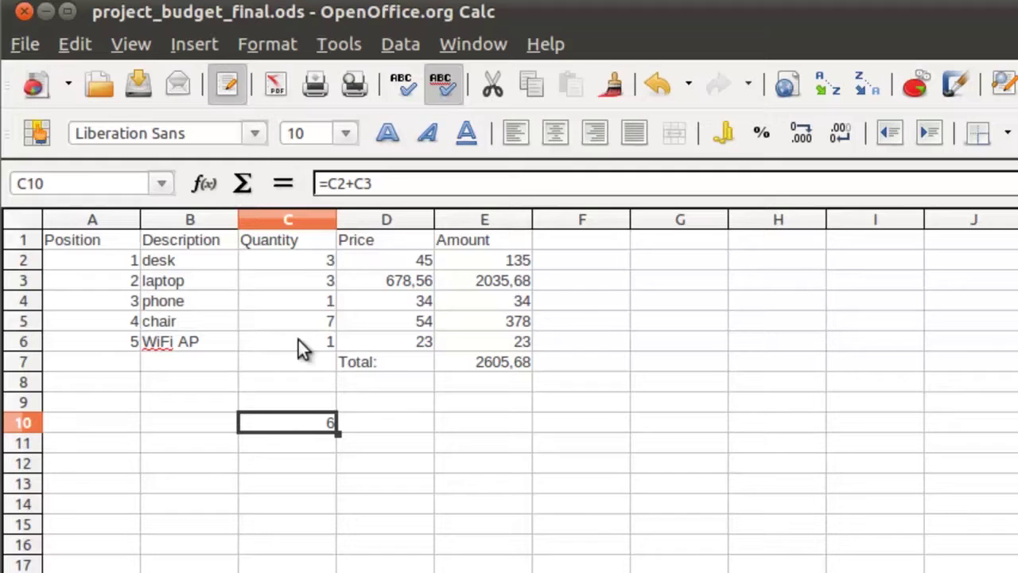
- Set the desk quantity in C2 to 4 and check the sum formula in C10
left_click(302, 264)
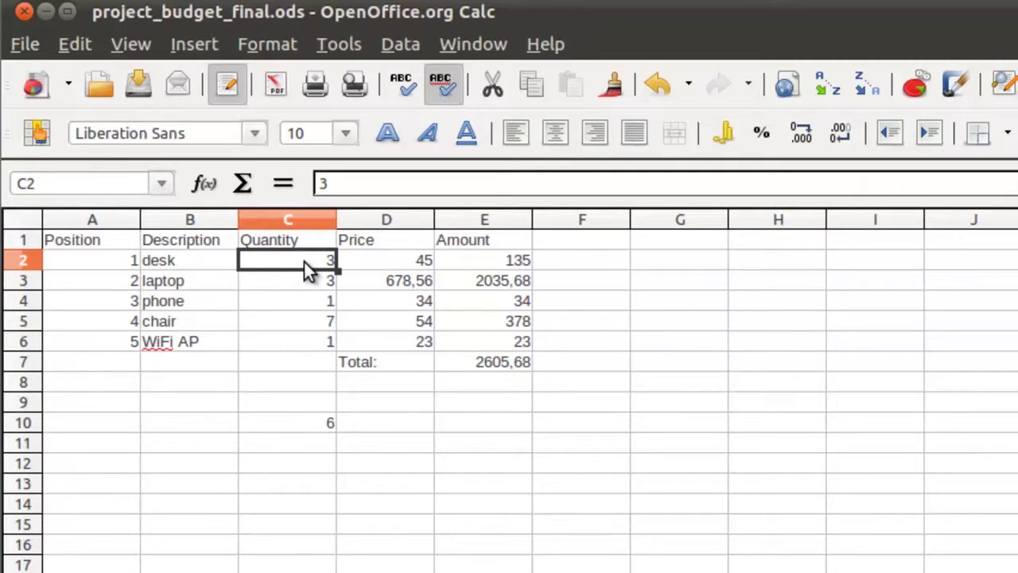
type("4")
key("Return")
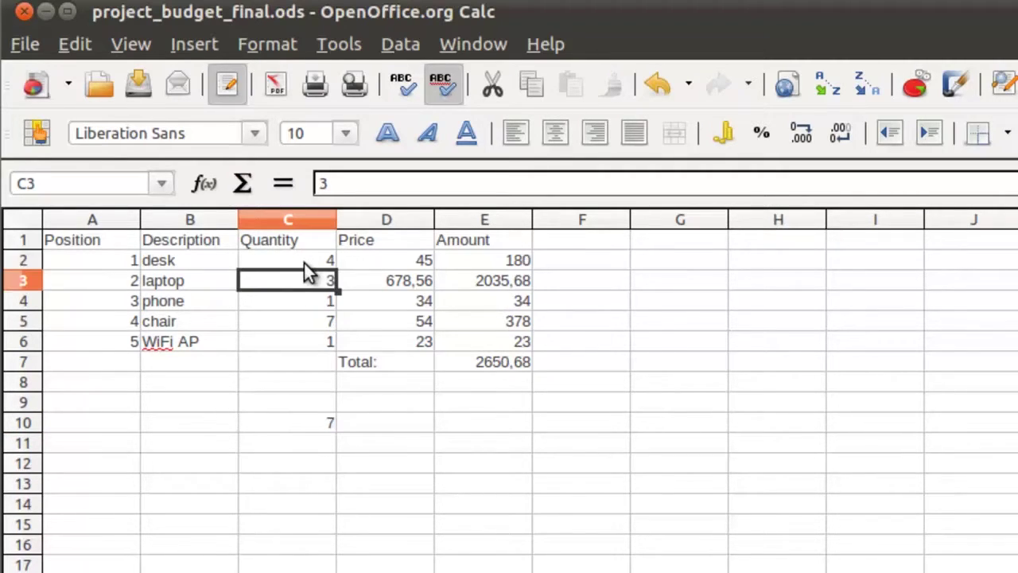
left_click(325, 427)
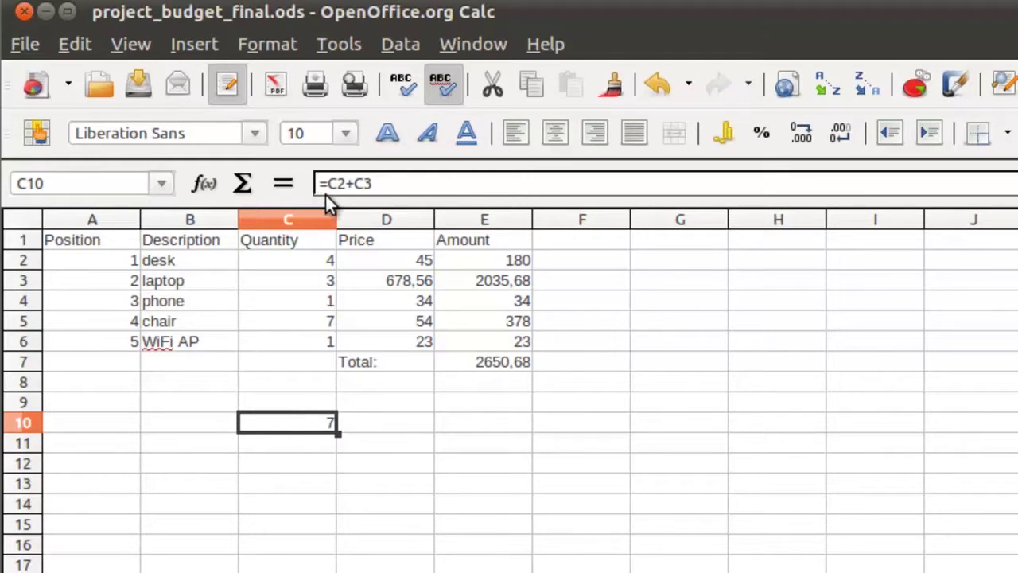
- Enter the constant arithmetic formula =1+1-2/3*4^5 in cell C11
left_click(307, 447)
type("=")
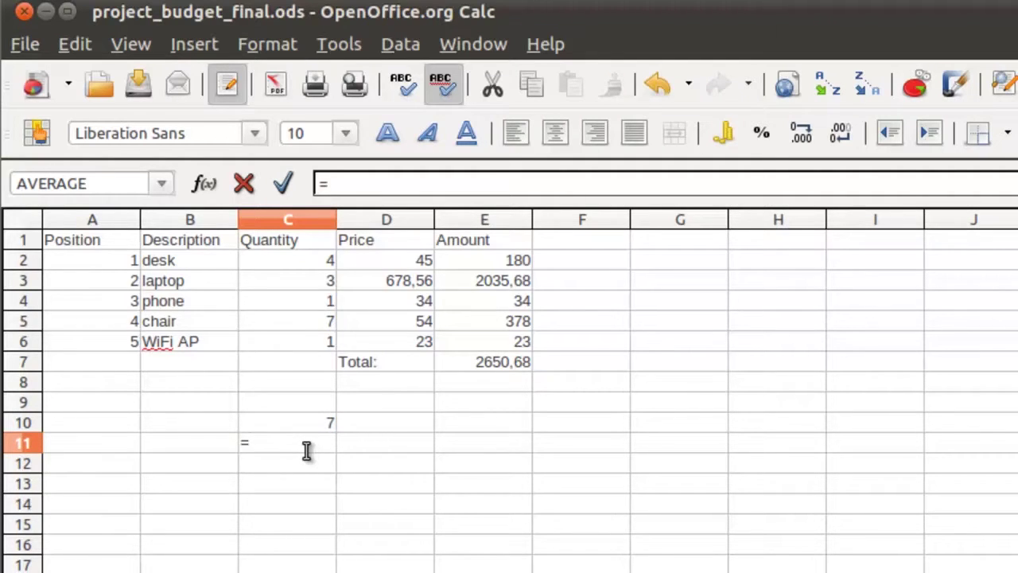
type("1+1-2")
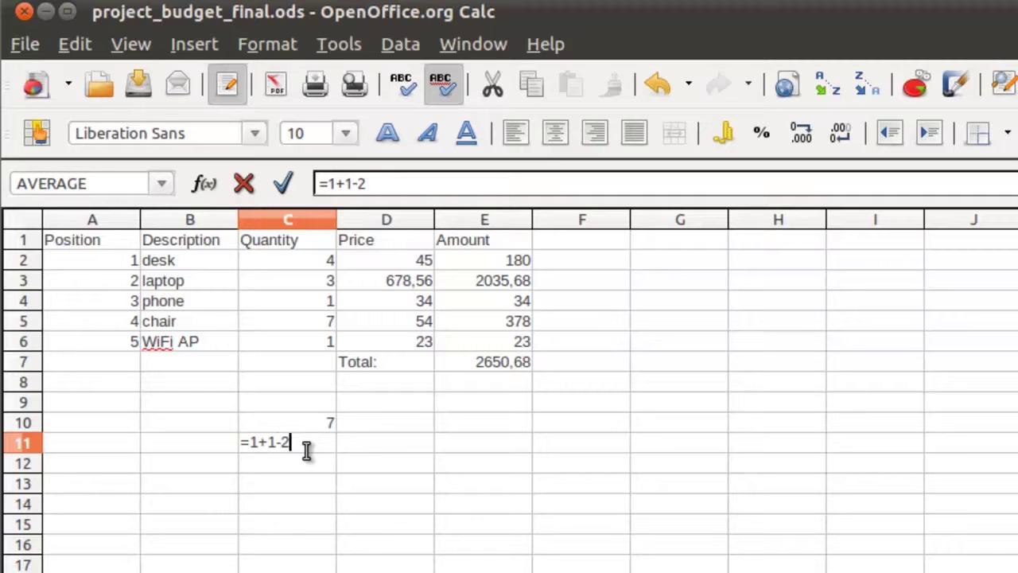
type("/3*4^5")
key("Return")
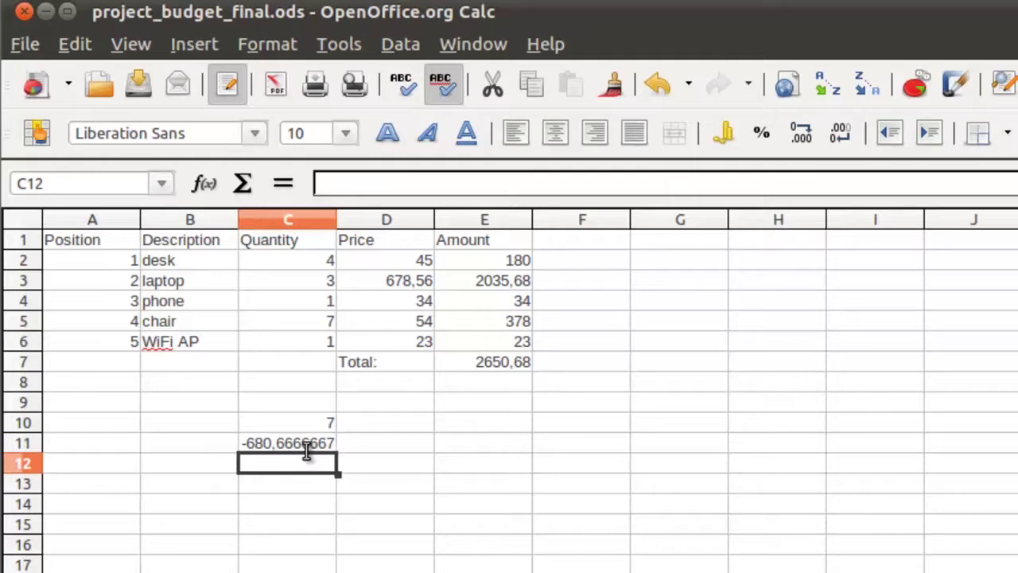
- Clear the contents of the two sample formula cells C10:C11
mouse_move(309, 423)
left_mouse_down()
mouse_move(296, 428)
mouse_move(303, 442)
left_mouse_up()
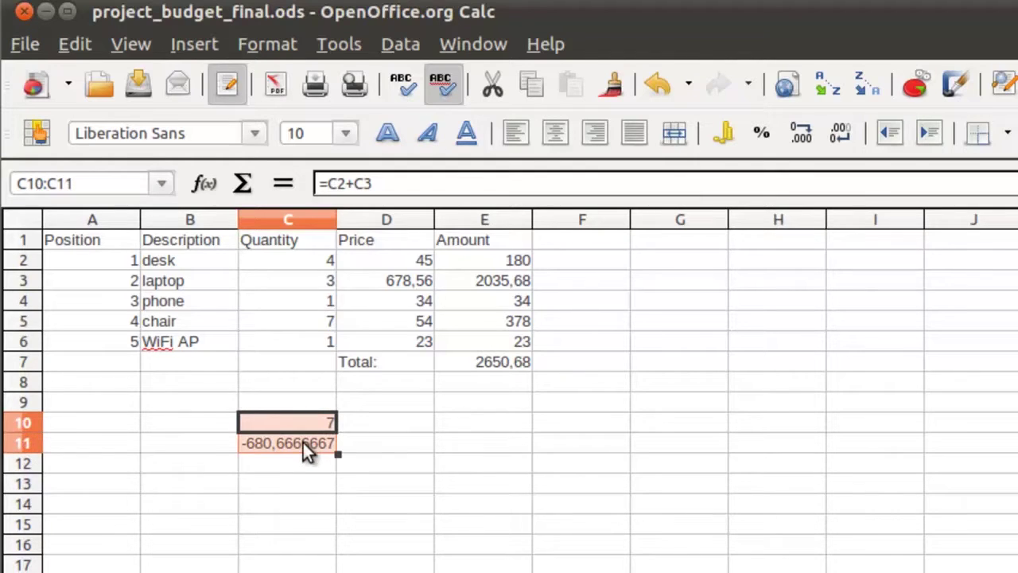
key("Delete")
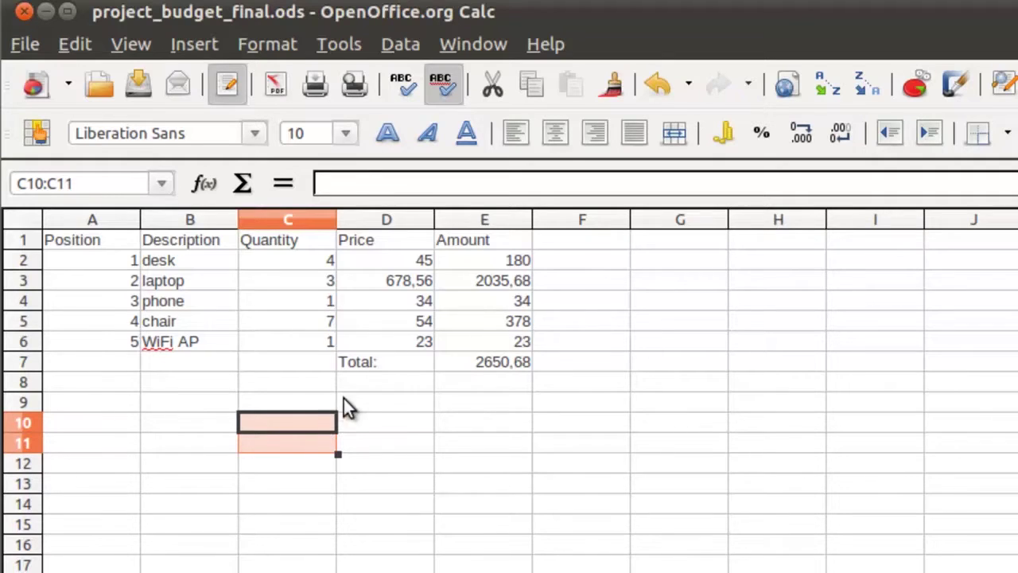
- Enter the formula =average(d2:d6) in cell D9 to average the prices
left_click(381, 400)
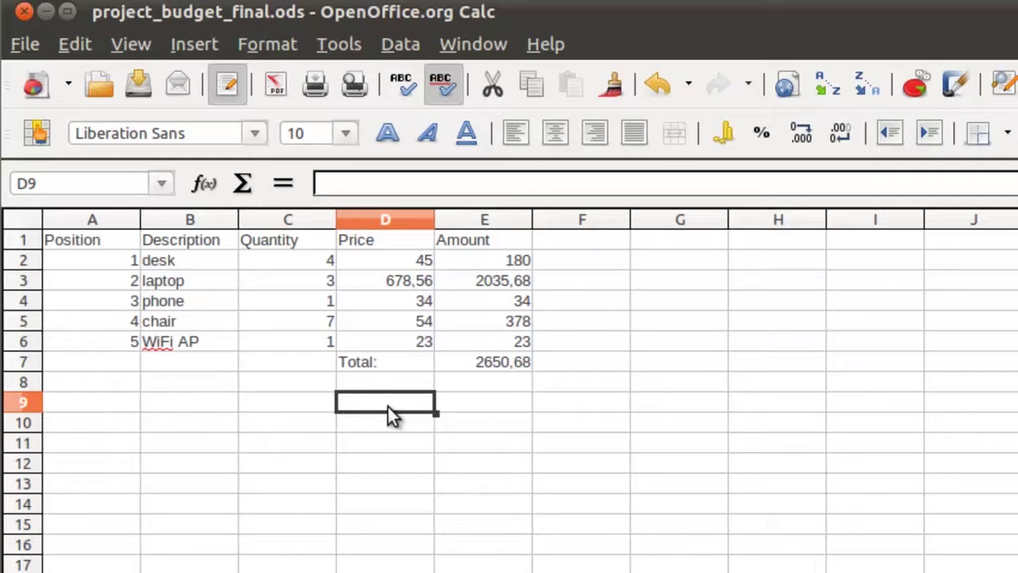
type("=")
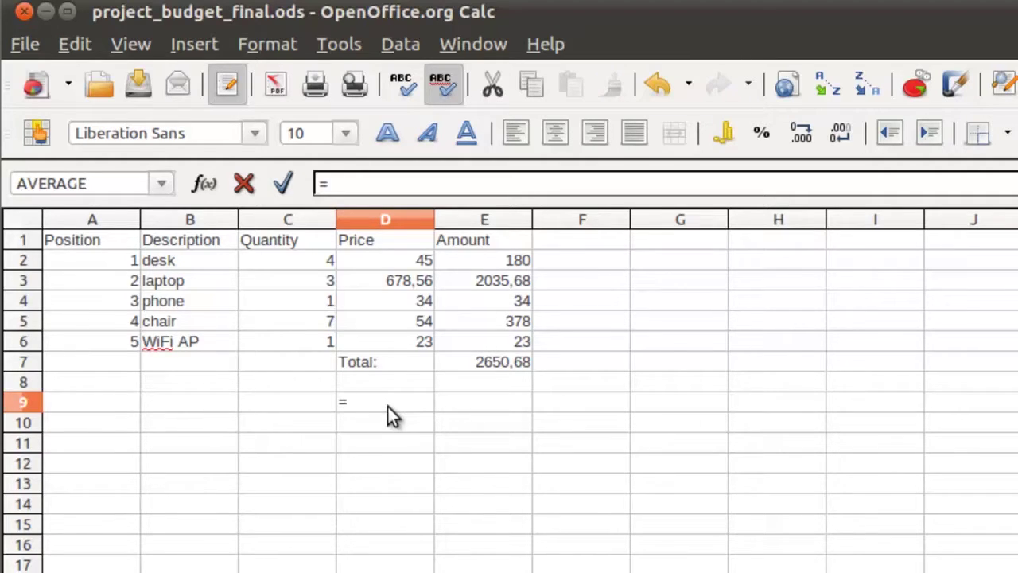
type("average")
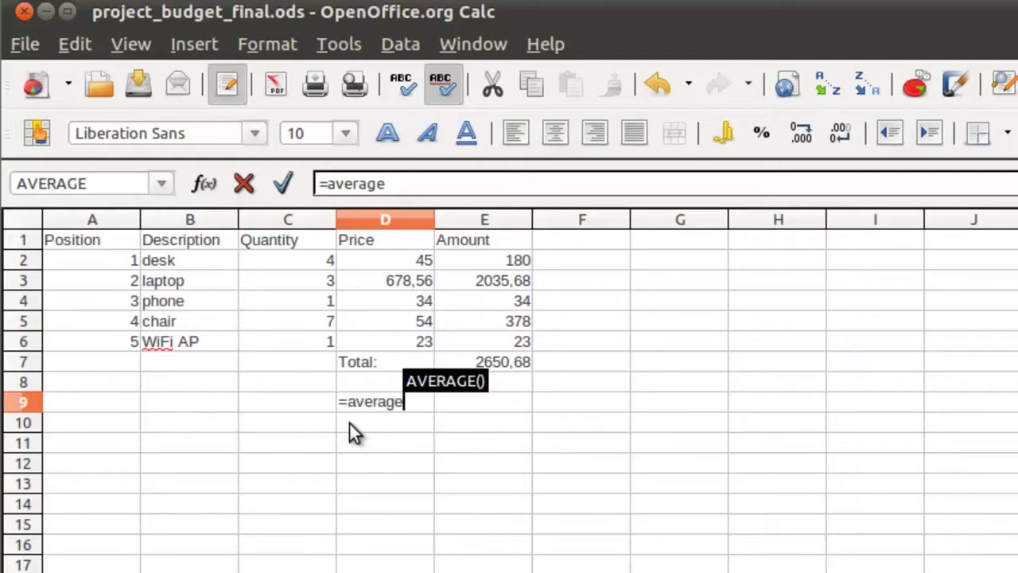
type("(")
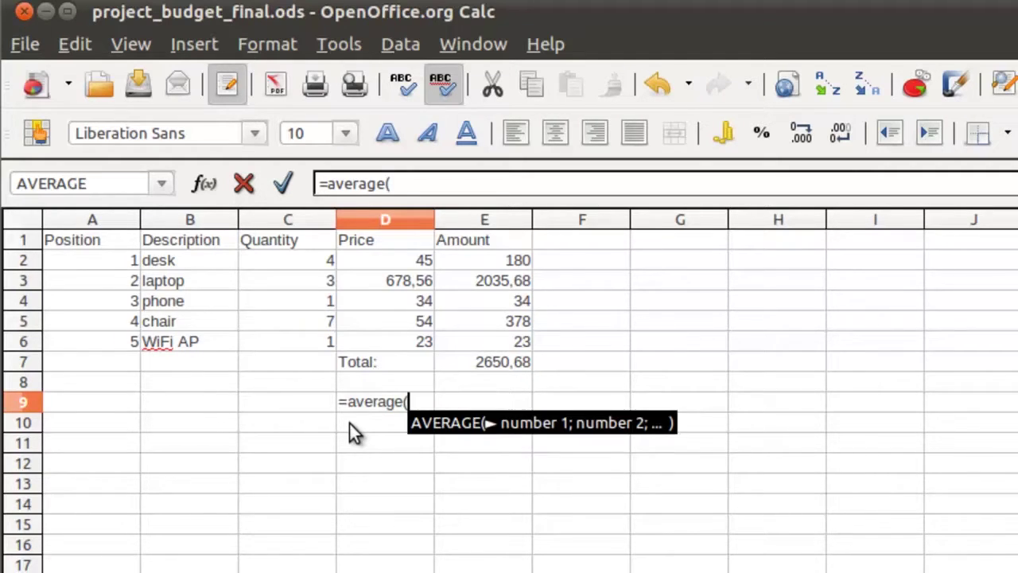
type("d2")
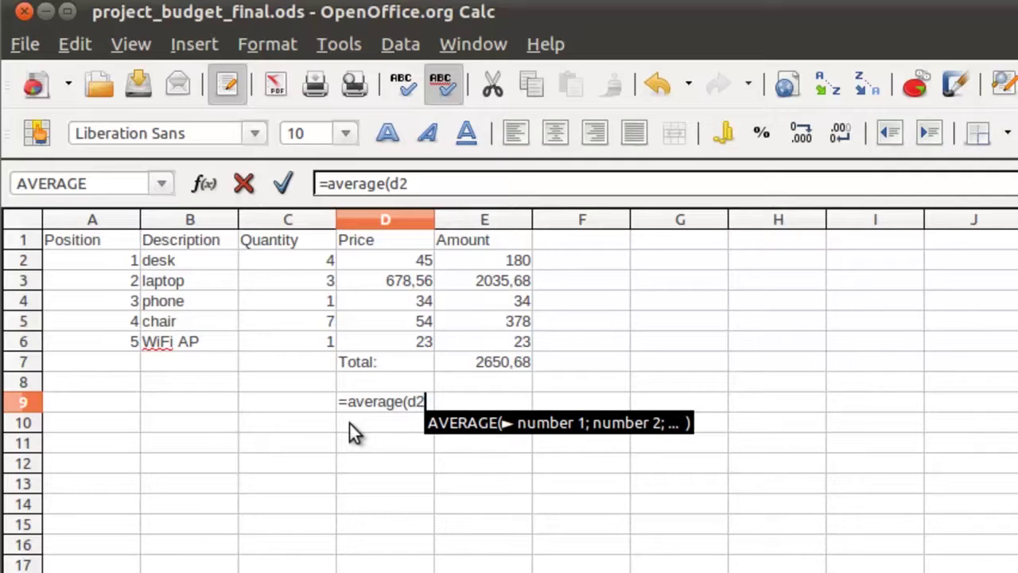
type(":d6)")
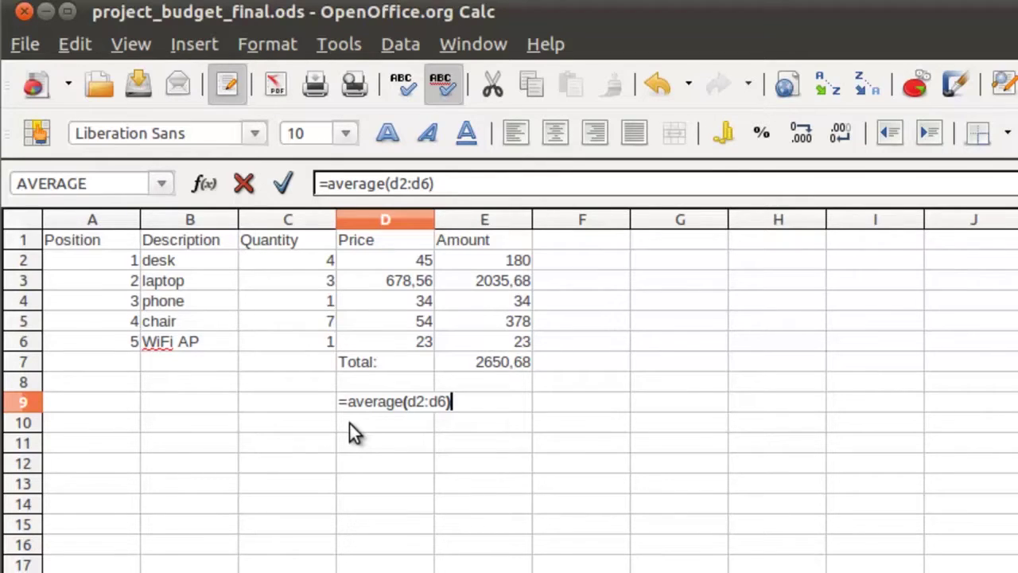
key("Return")
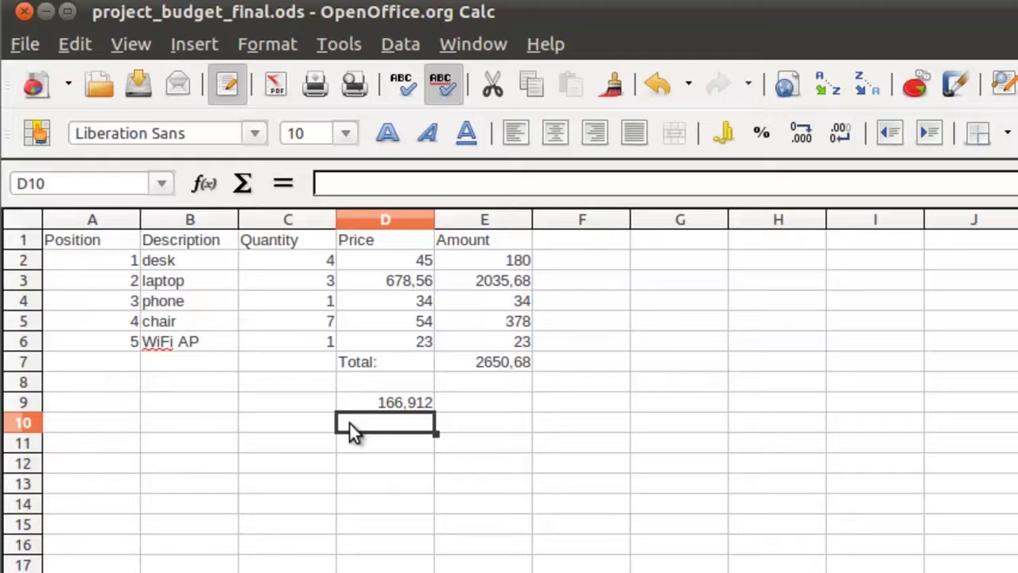
- Enter the same price average formula, =average(d2:d6), in cell D11
left_click(358, 443)
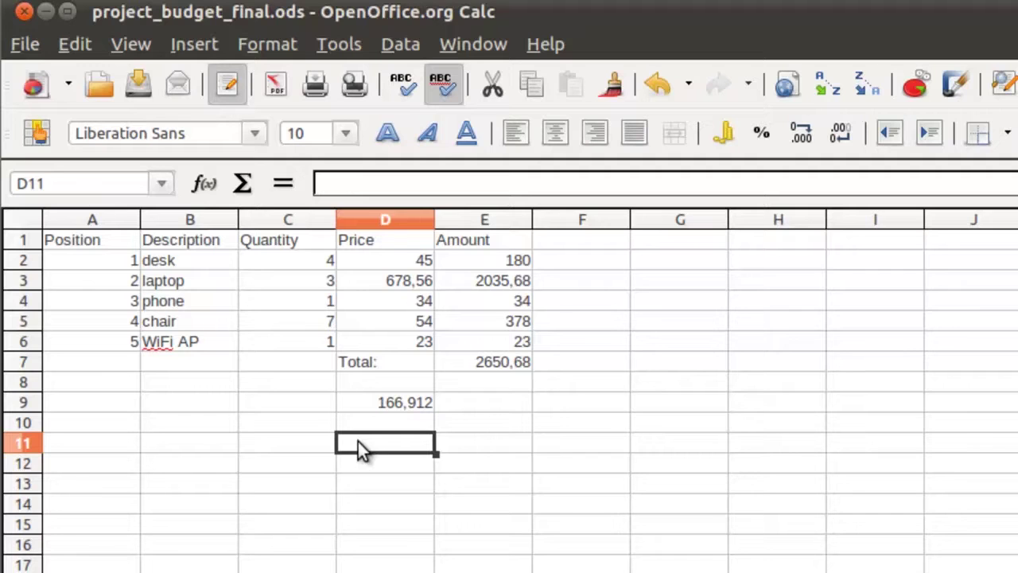
left_click(347, 183)
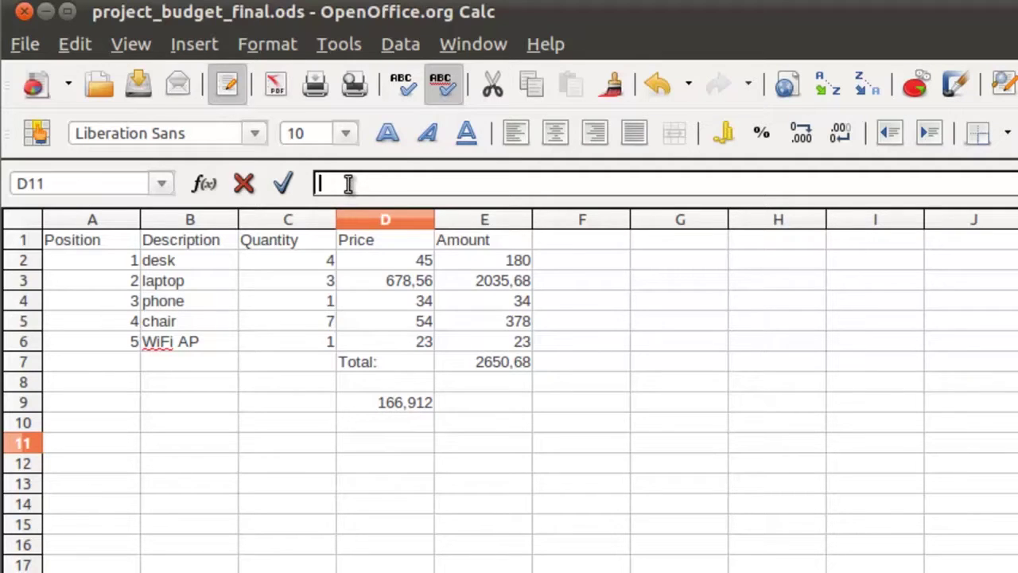
type("=average")
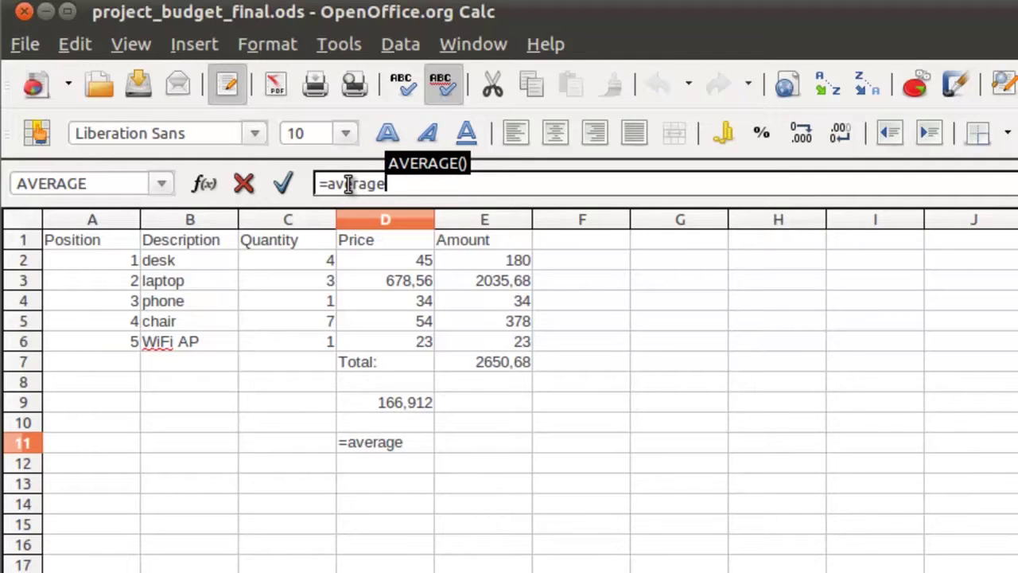
type("(")
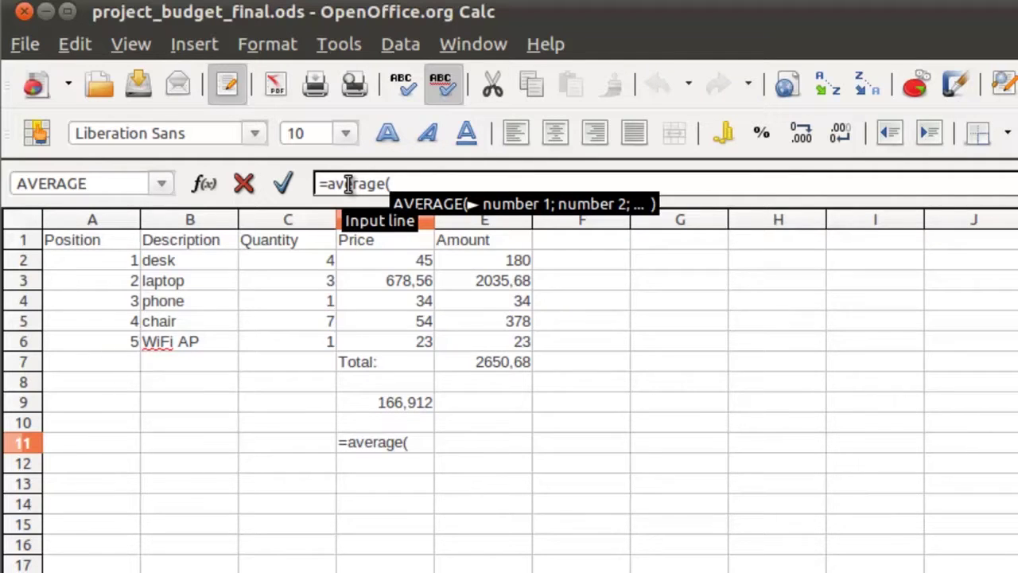
type("d2:d5\\6")
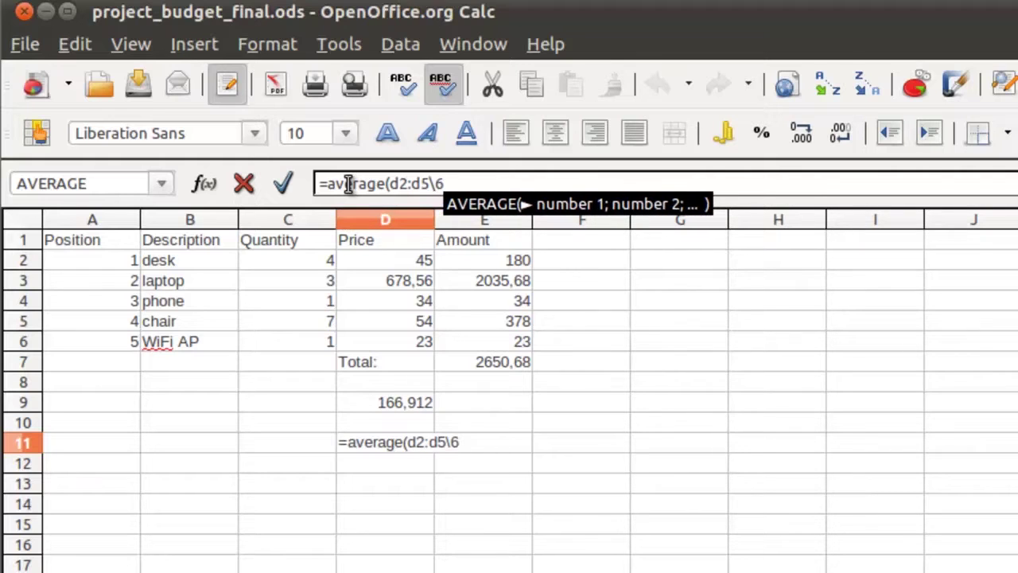
key("BackSpace")
key("BackSpace")
key("BackSpace")
type("6")
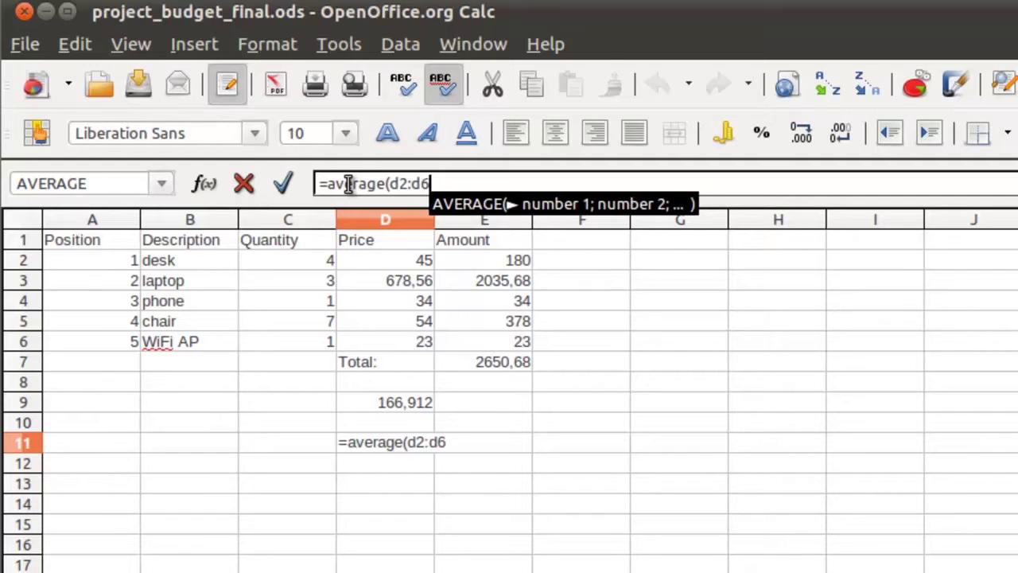
type(")")
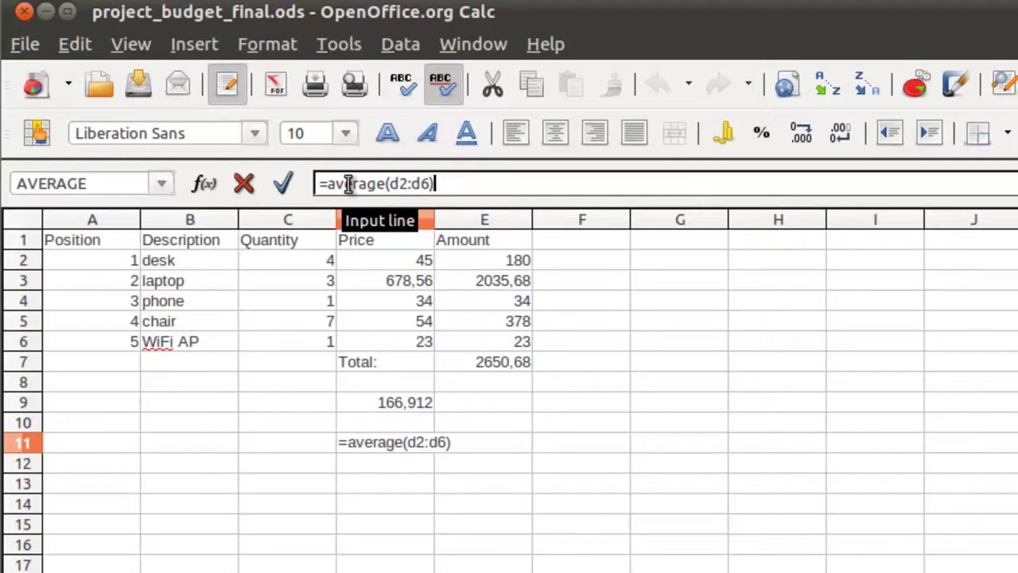
key("Return")
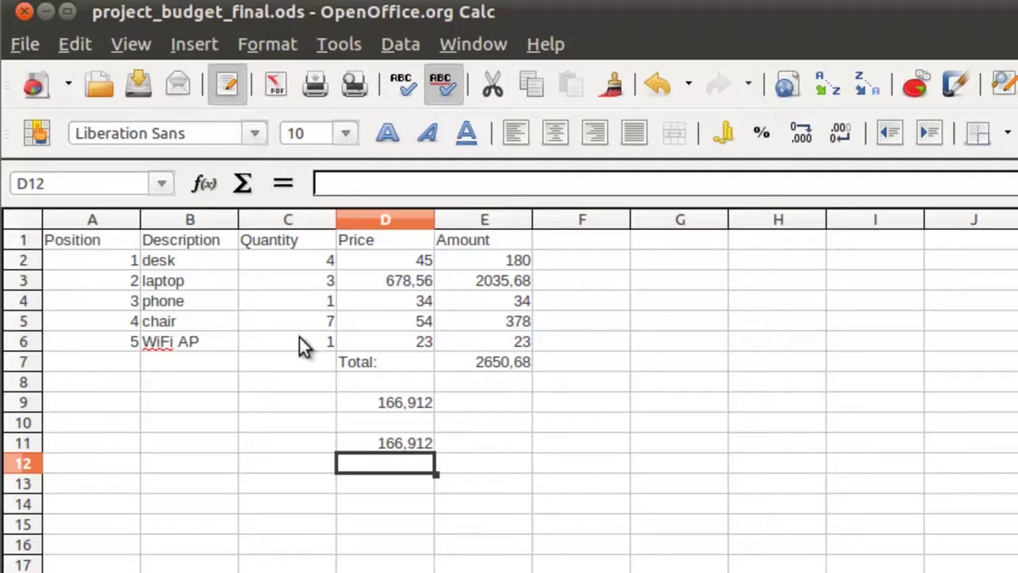
- Open the Function Wizard for the empty cell D13
left_click(380, 488)
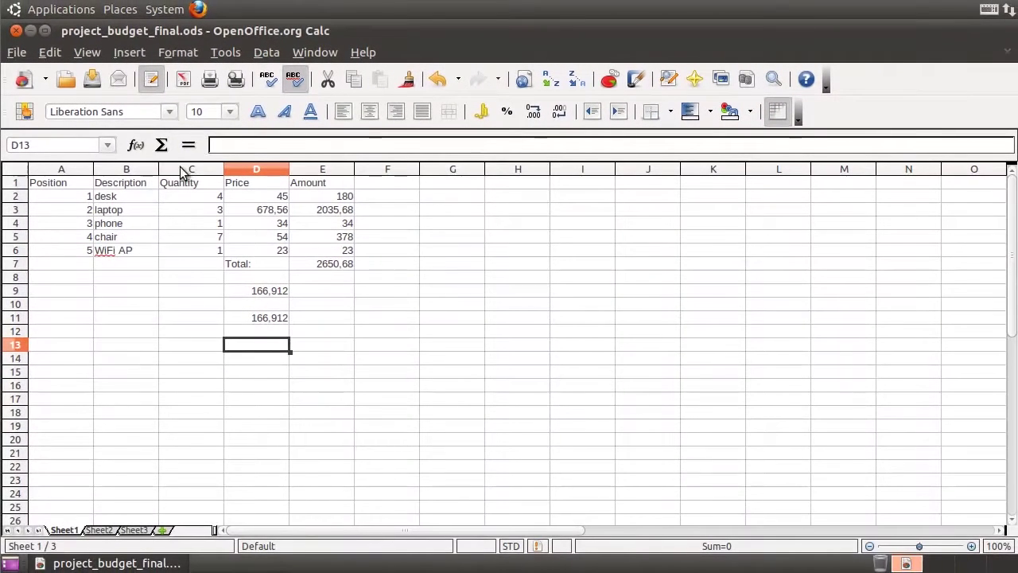
left_click(130, 53)
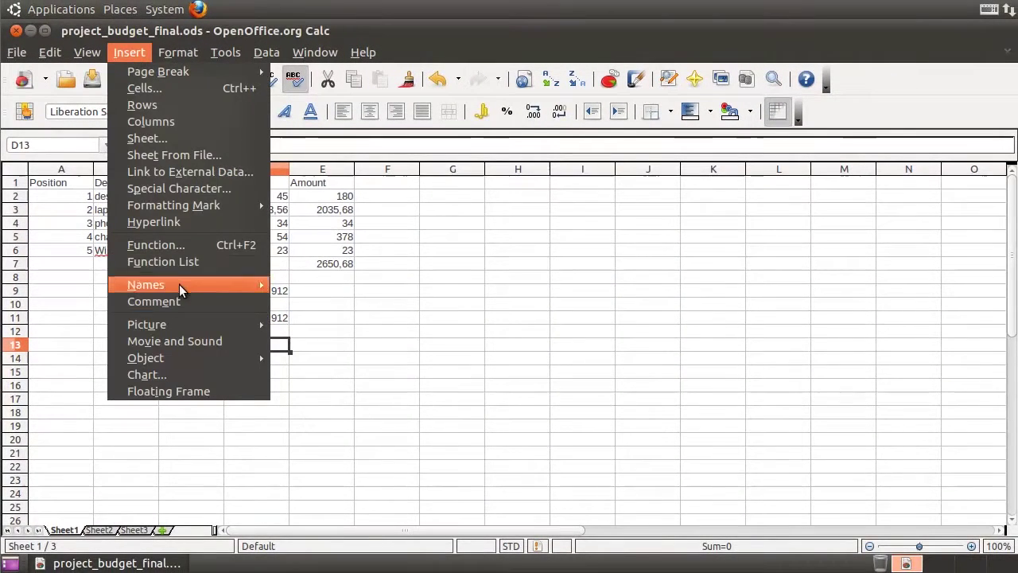
key("ctrl+F2")
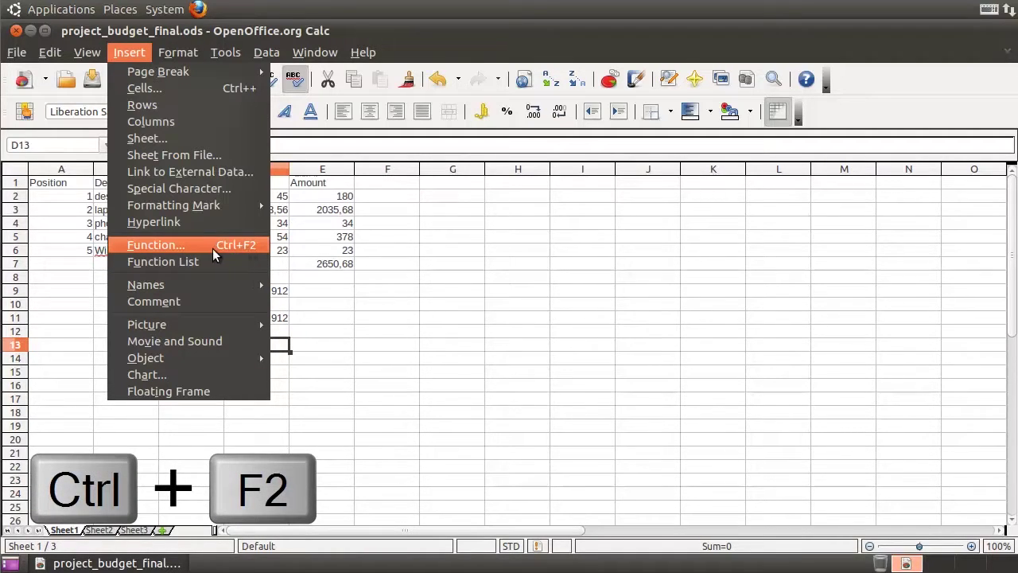
left_click(303, 343)
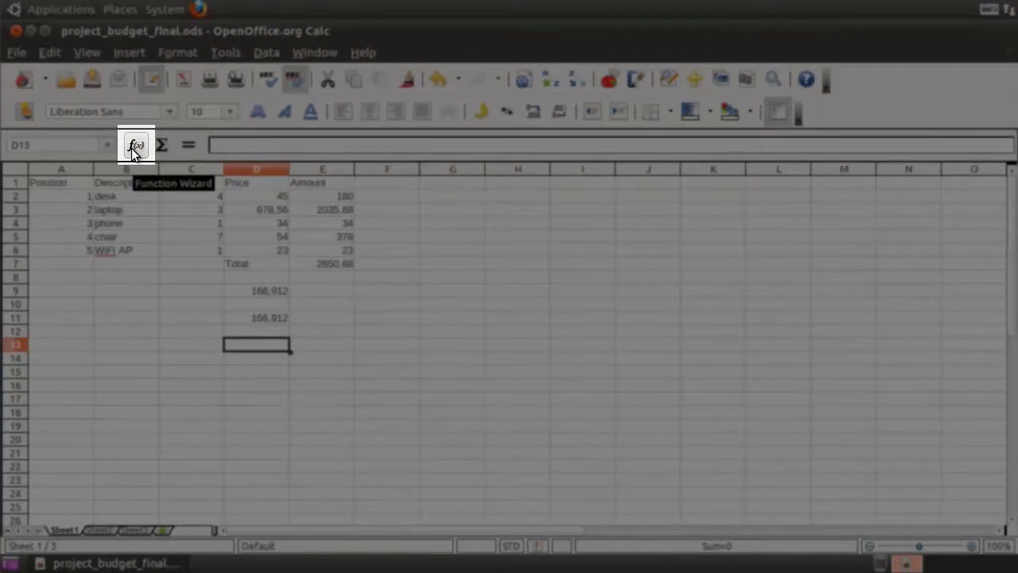
left_click(132, 145)
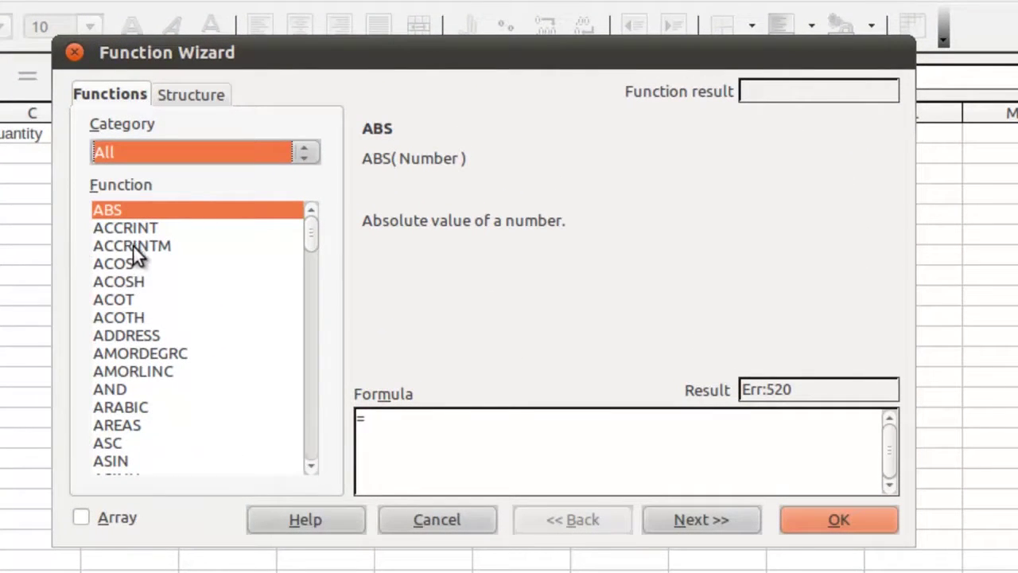
- Limit the wizard's function list to the Statistical category and select the AVERAGE function
scroll(137, 250, "down", 7)
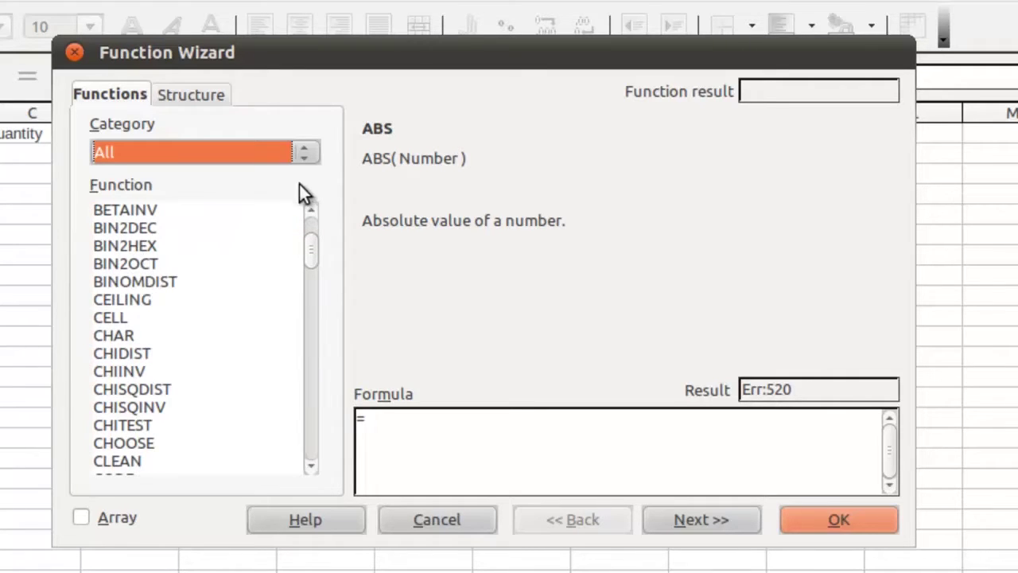
left_click(304, 153)
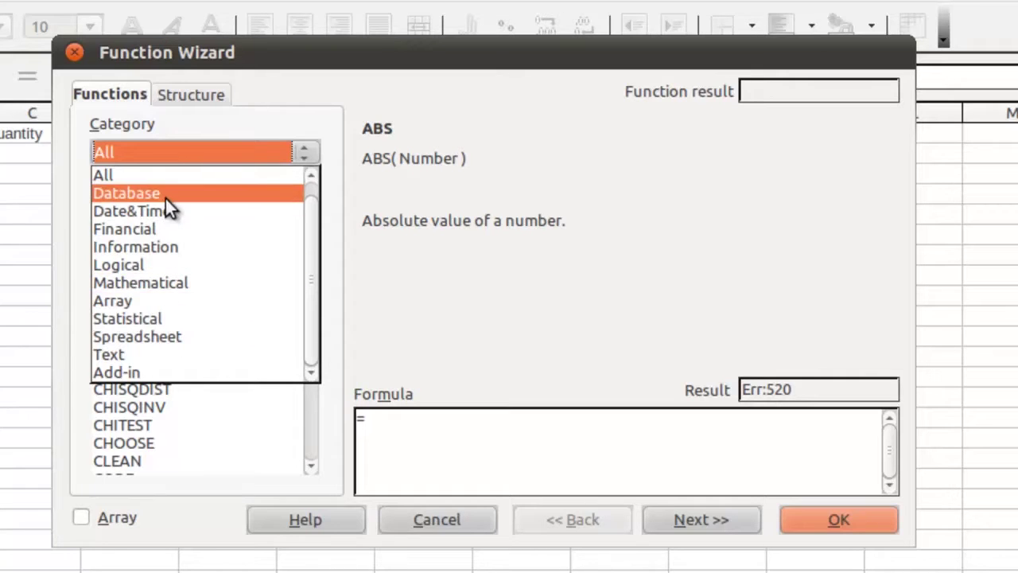
left_click(159, 319)
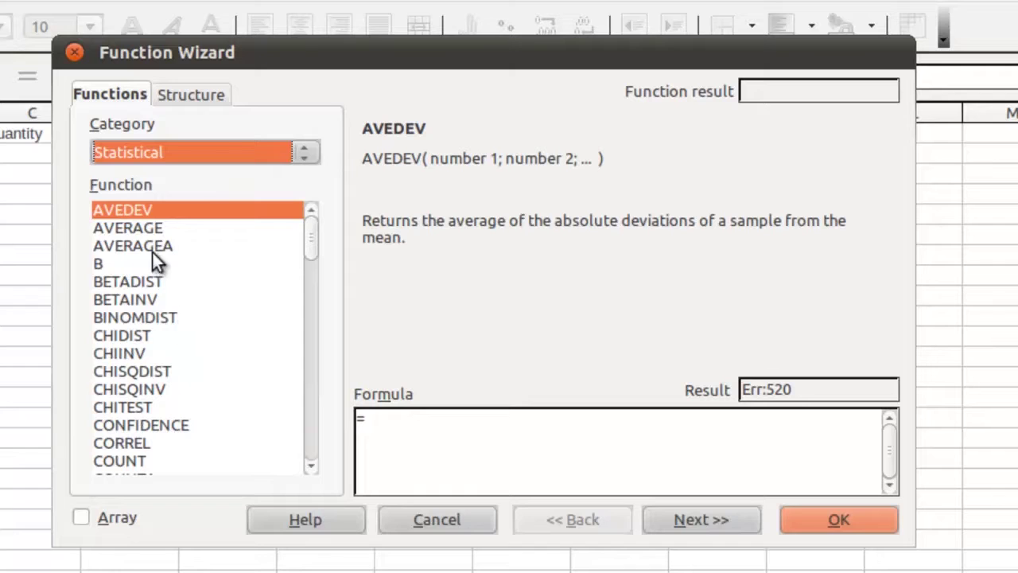
left_click(140, 228)
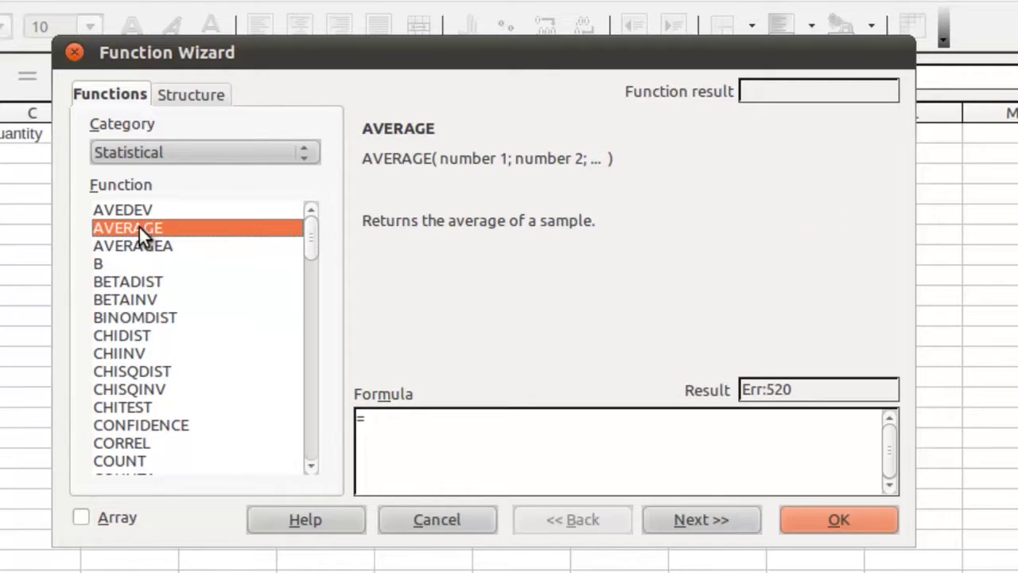
- Proceed to the AVERAGE function's arguments and enter the range d2:d6 as number 1
left_click(673, 528)
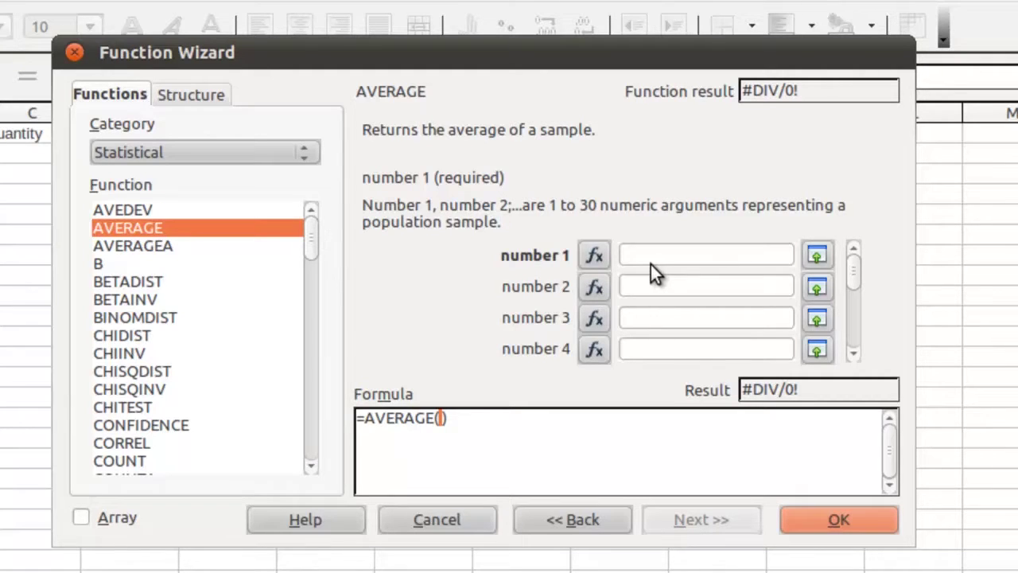
type("d2:d6")
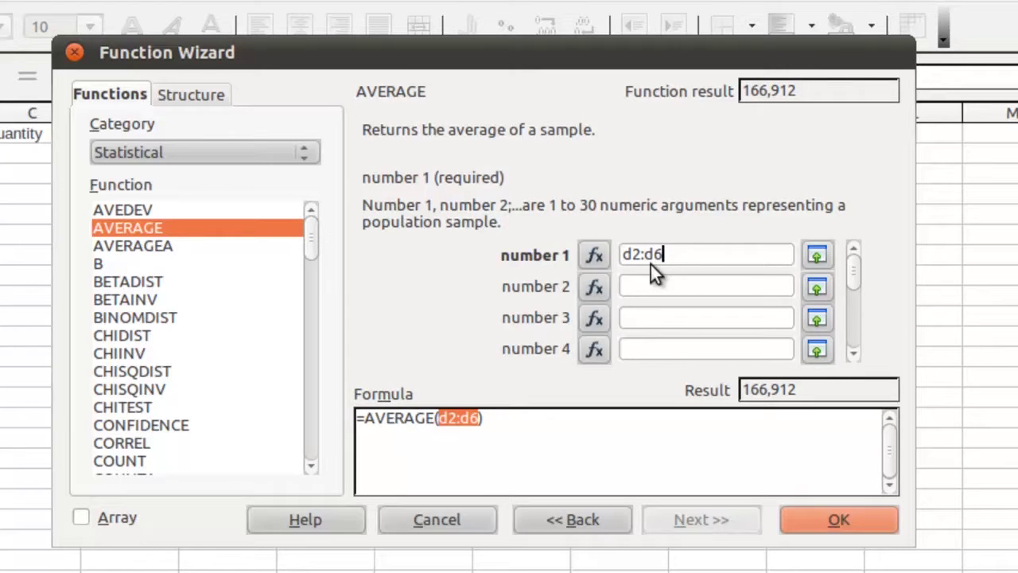
- Clear the number 1 argument, pick the price range D2:D6 in the sheet instead, and insert the AVERAGE formula into cell D13
key("BackSpace")
key("BackSpace")
key("BackSpace")
key("BackSpace")
key("BackSpace")
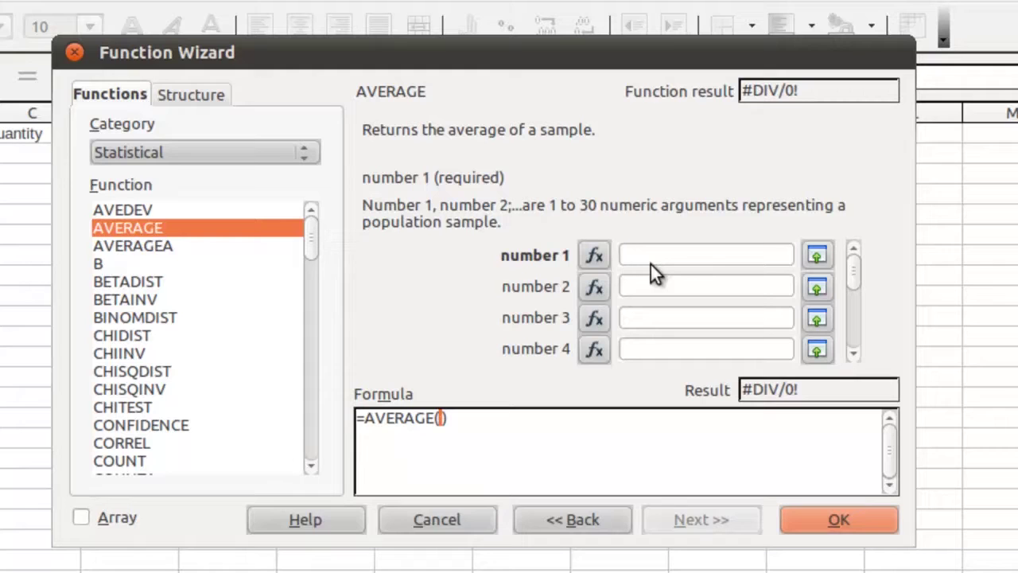
left_click(817, 254)
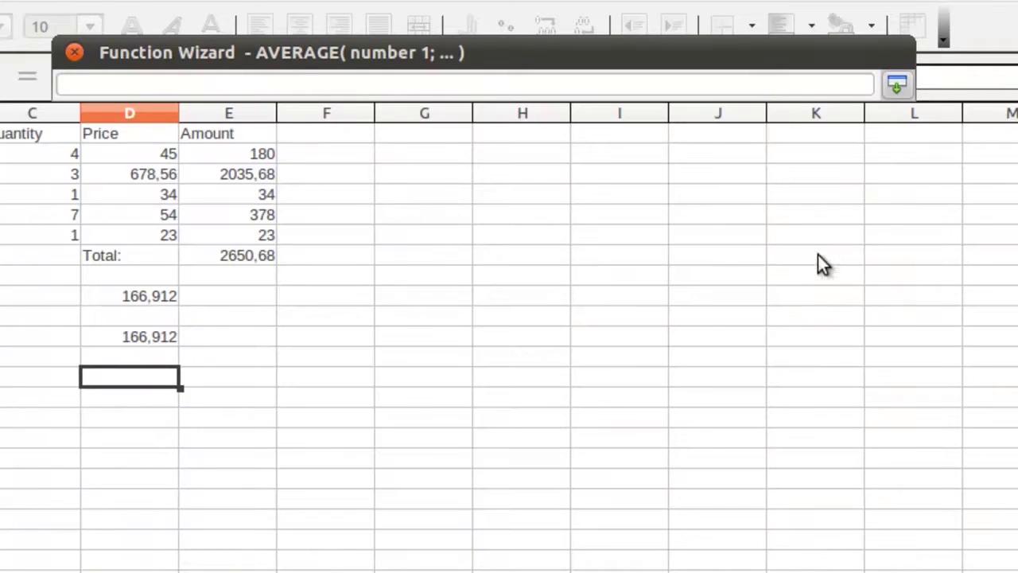
left_click_drag(153, 154, 148, 234)
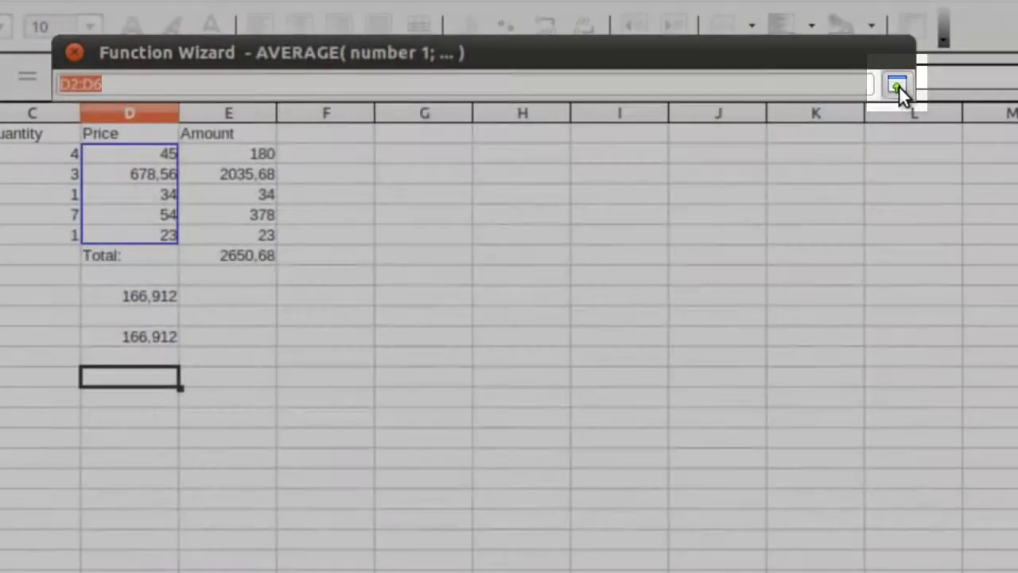
left_click(897, 86)
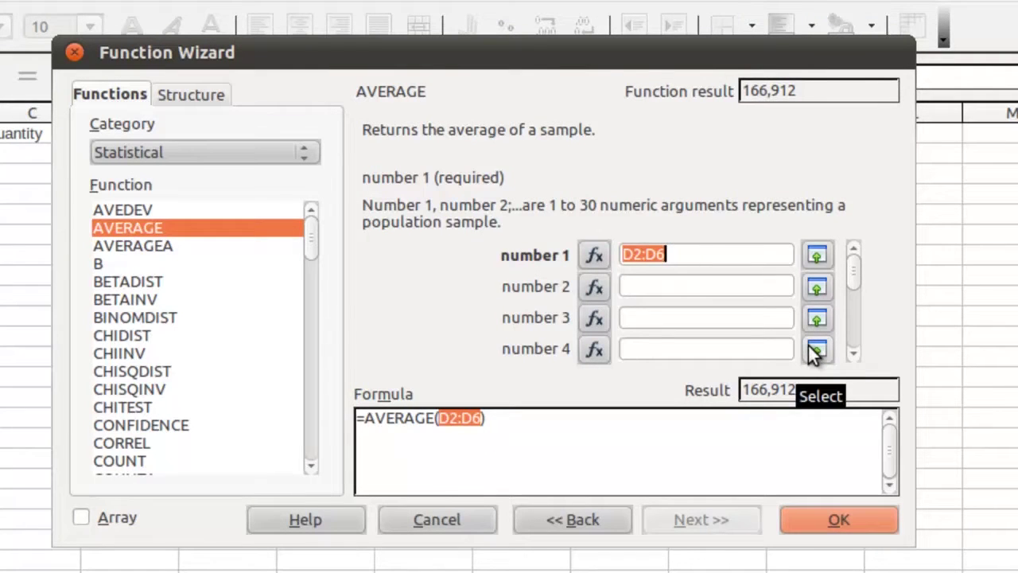
left_click(841, 521)
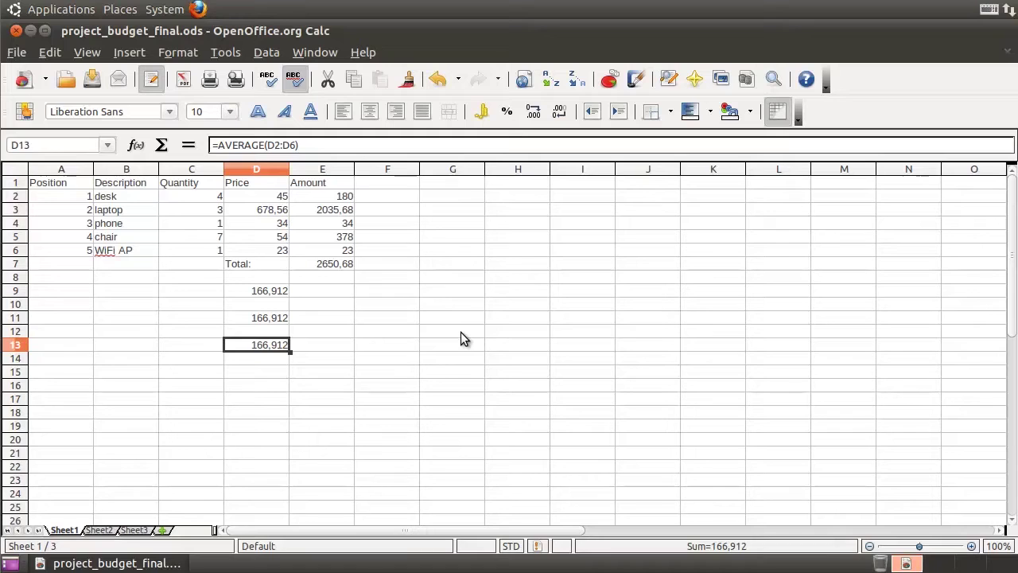
- Total the quantities in cell C7 with the Sum function over C2:C6 and accept the formula
left_click(332, 291)
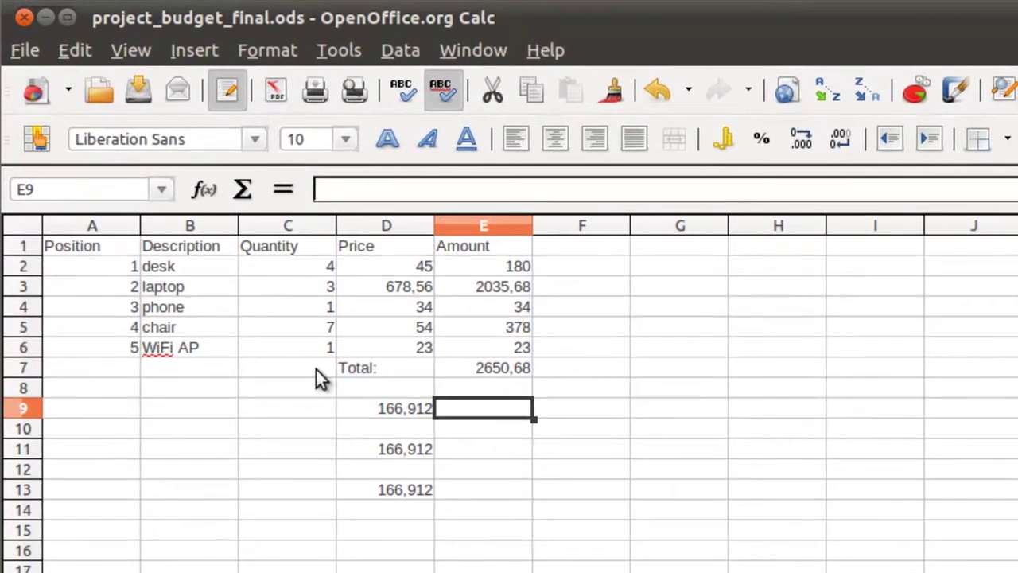
left_click(315, 369)
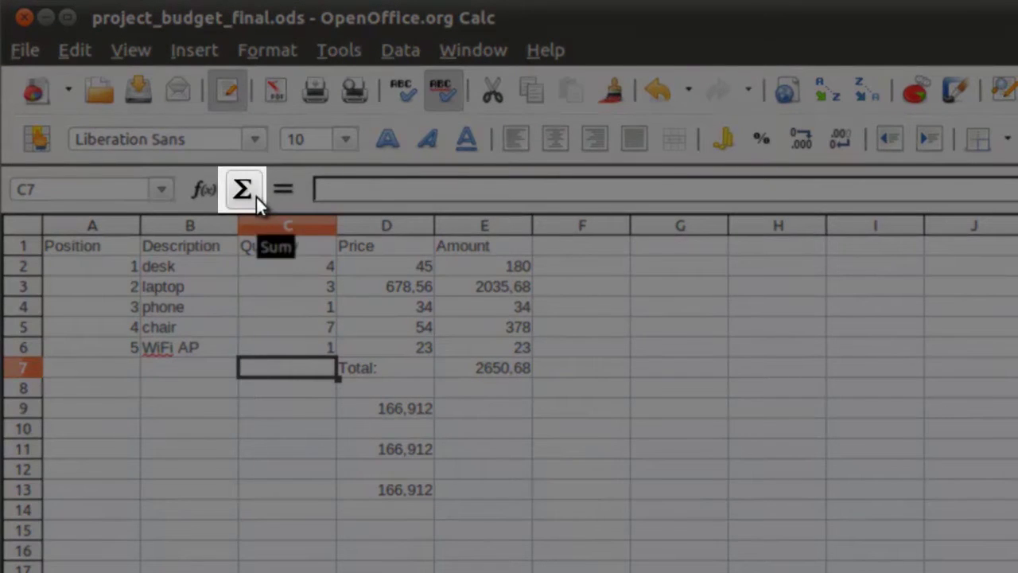
left_click(242, 189)
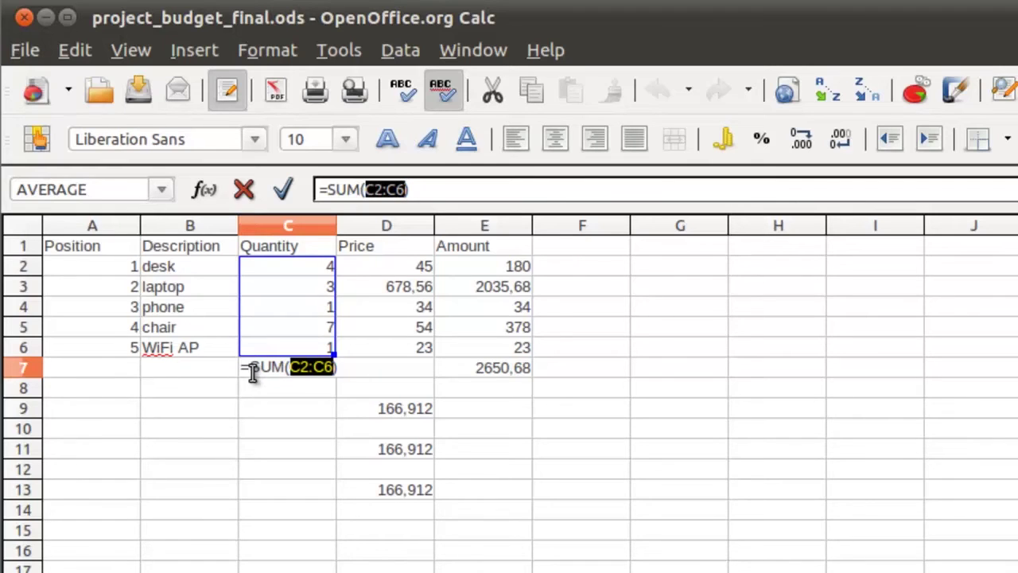
mouse_move(335, 355)
left_mouse_down()
mouse_move(336, 326)
mouse_move(336, 355)
left_mouse_up()
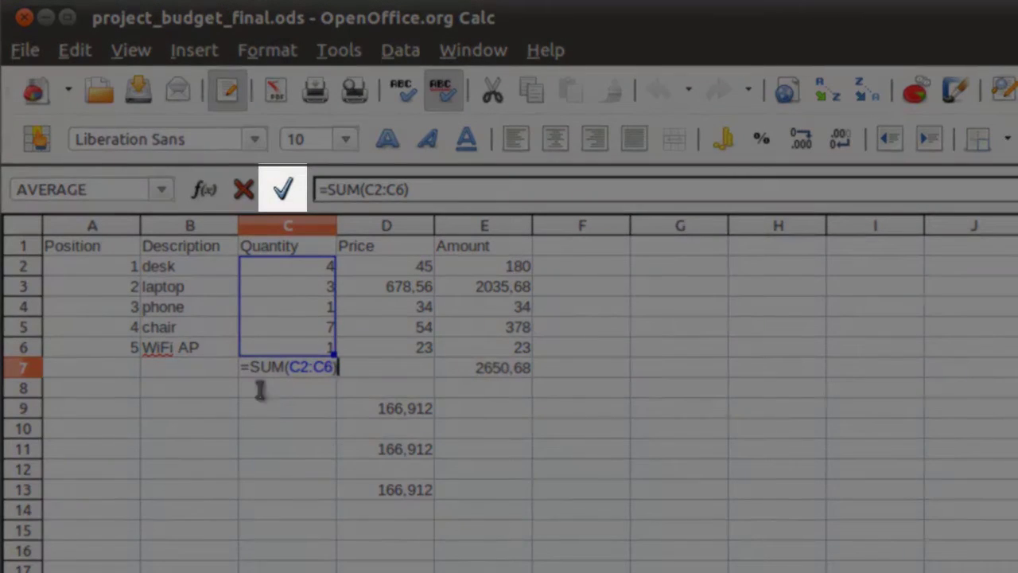
left_click(287, 195)
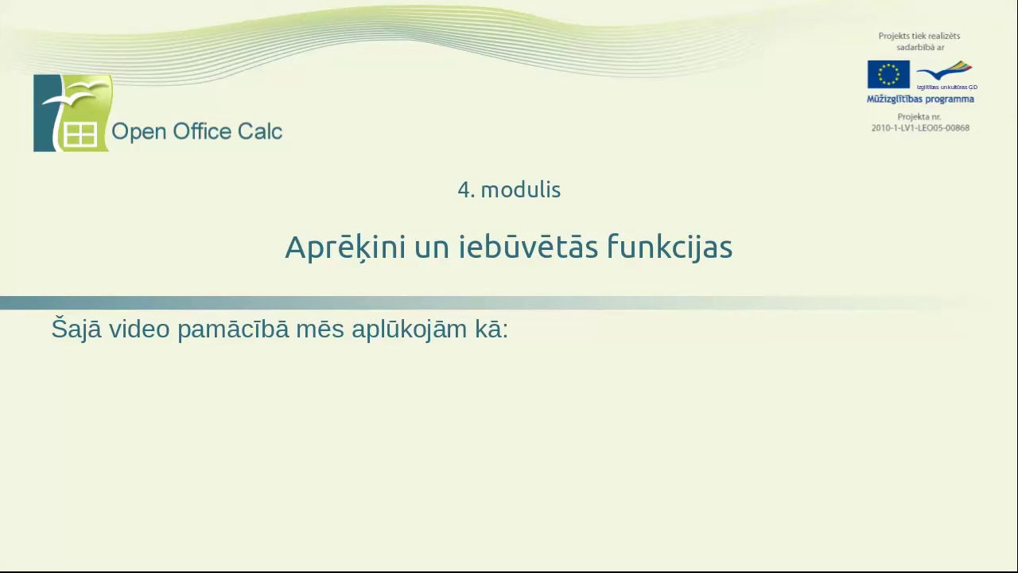